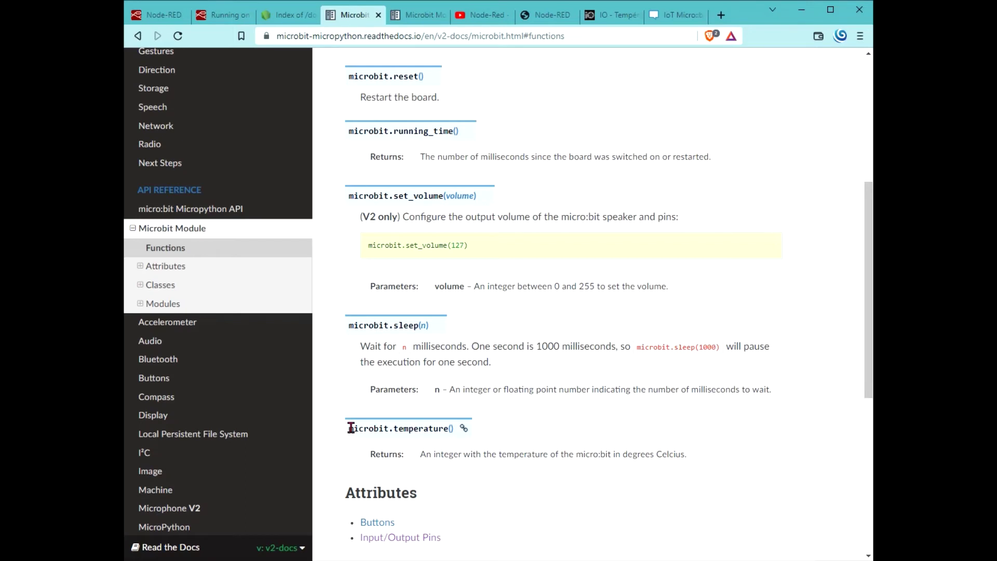
# Highlight microbit.temperature() in the documentation, and in Device Manager list the devices under Ports (COM et LPT)
pyautogui.moveTo(349, 428); pyautogui.dragTo(466, 429)
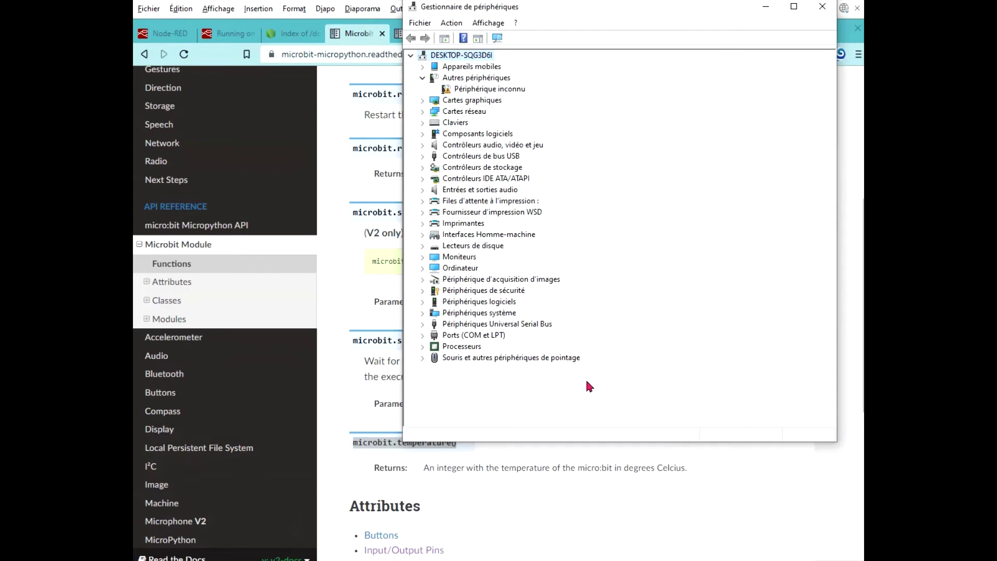
pyautogui.click(422, 335)
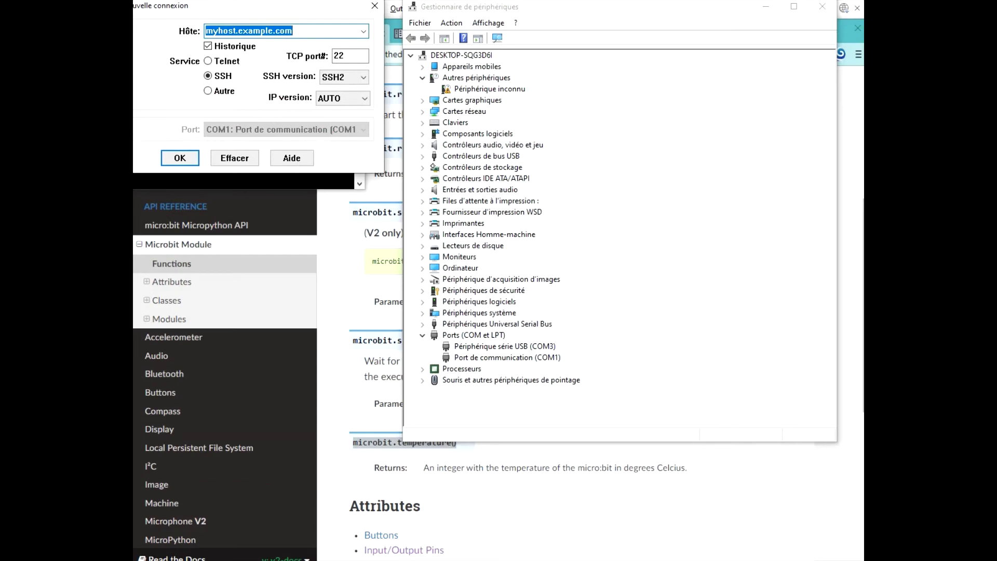
# Connect Tera Term to the USB serial device on COM3 to view its incoming data, and close the terminal
pyautogui.click(136, 129)
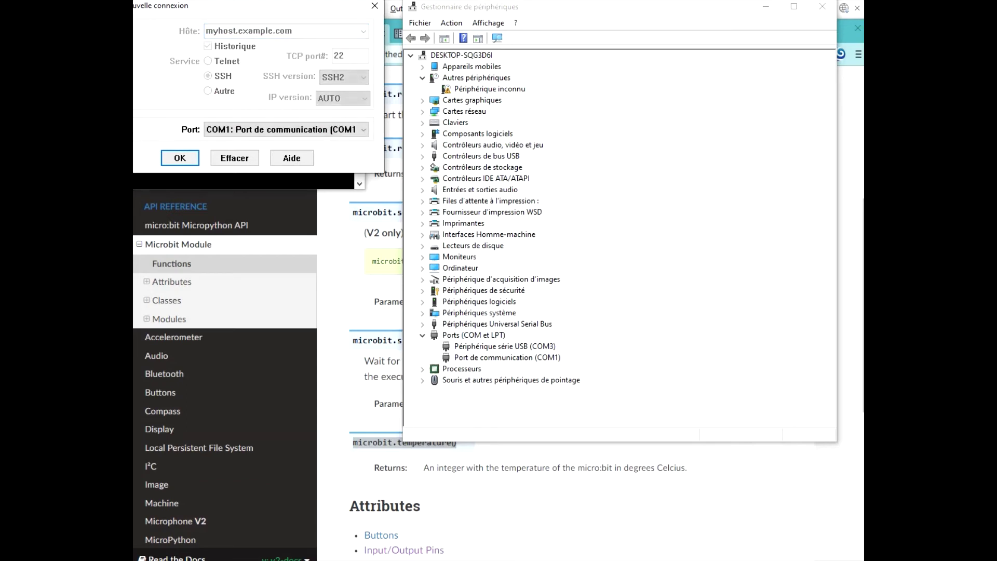
pyautogui.click(242, 130)
pyautogui.click(242, 152)
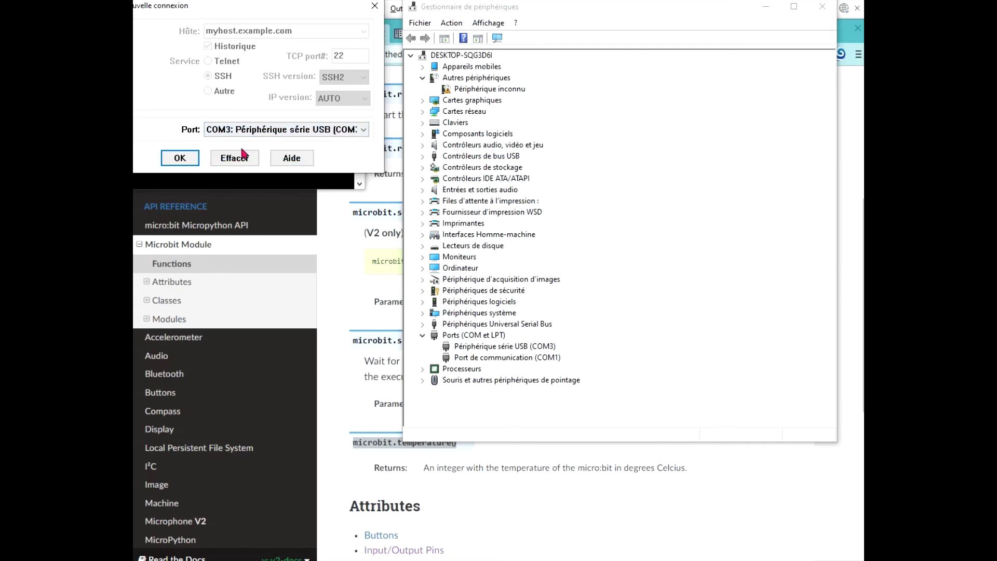
pyautogui.click(180, 157)
pyautogui.moveTo(211, 6); pyautogui.dragTo(302, 96)
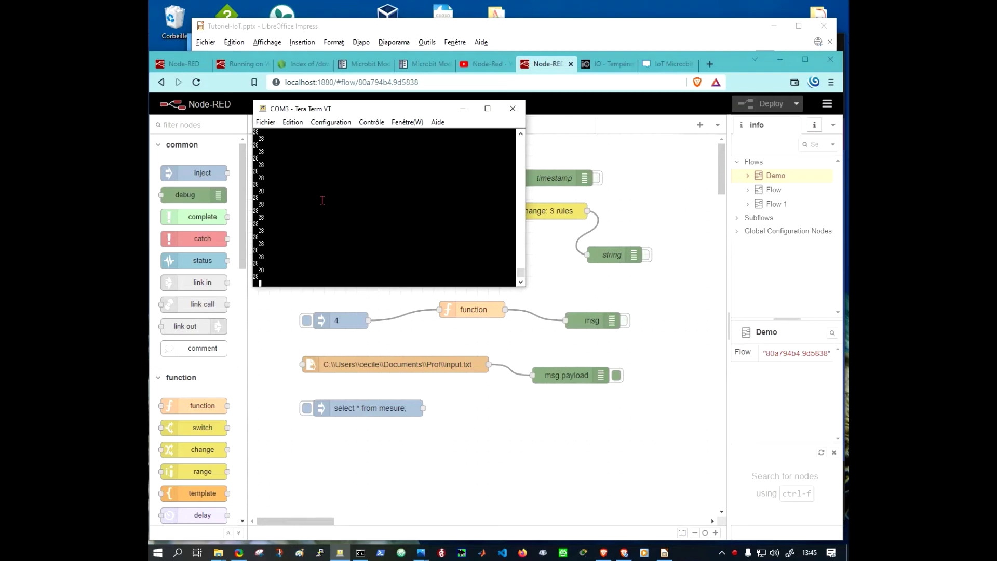
pyautogui.click(513, 109)
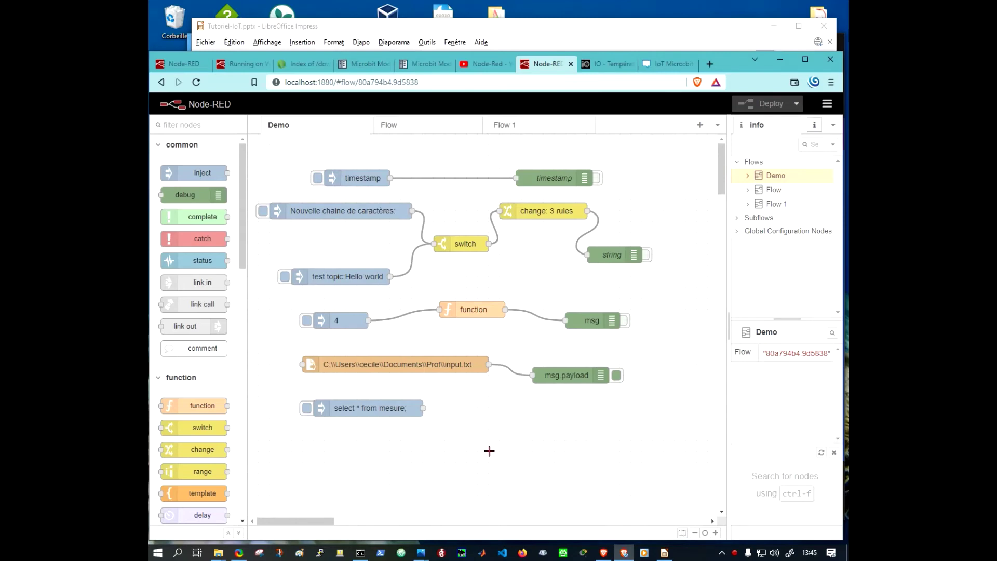
# Switch to Flow 1 in Node-RED and search the installable palette modules for "serial"
pyautogui.click(526, 129)
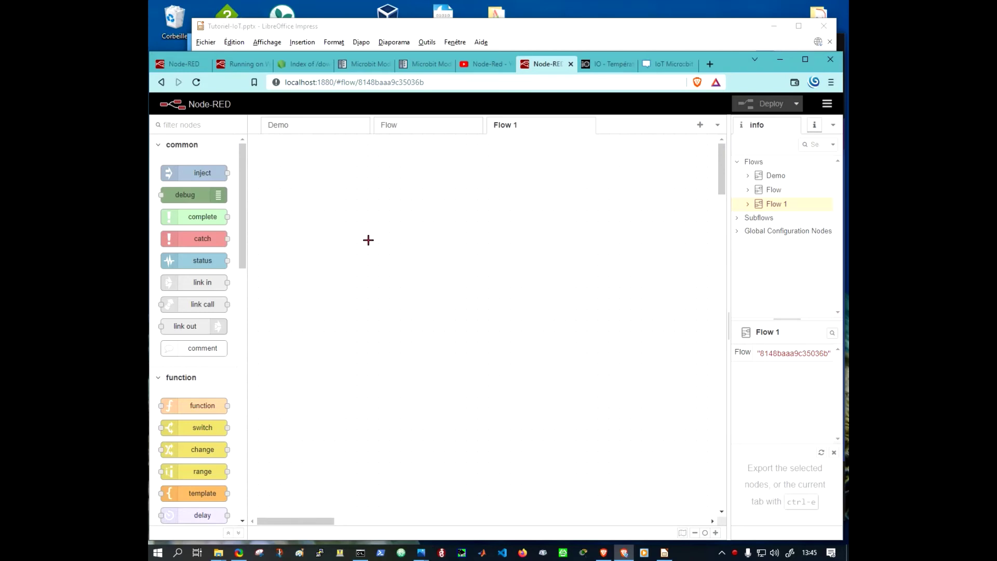
pyautogui.moveTo(243, 244); pyautogui.dragTo(277, 201)
pyautogui.click(827, 104)
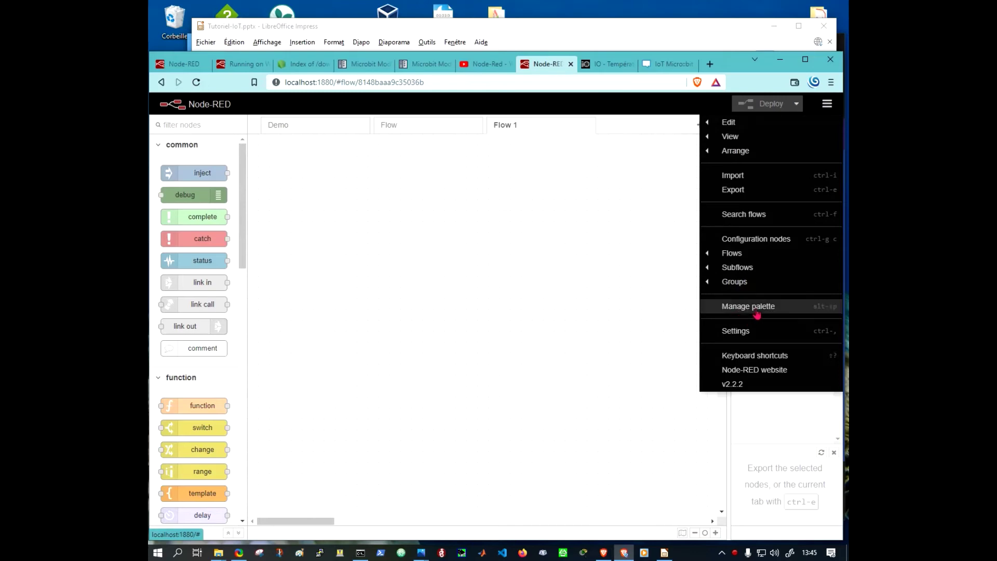
pyautogui.click(775, 306)
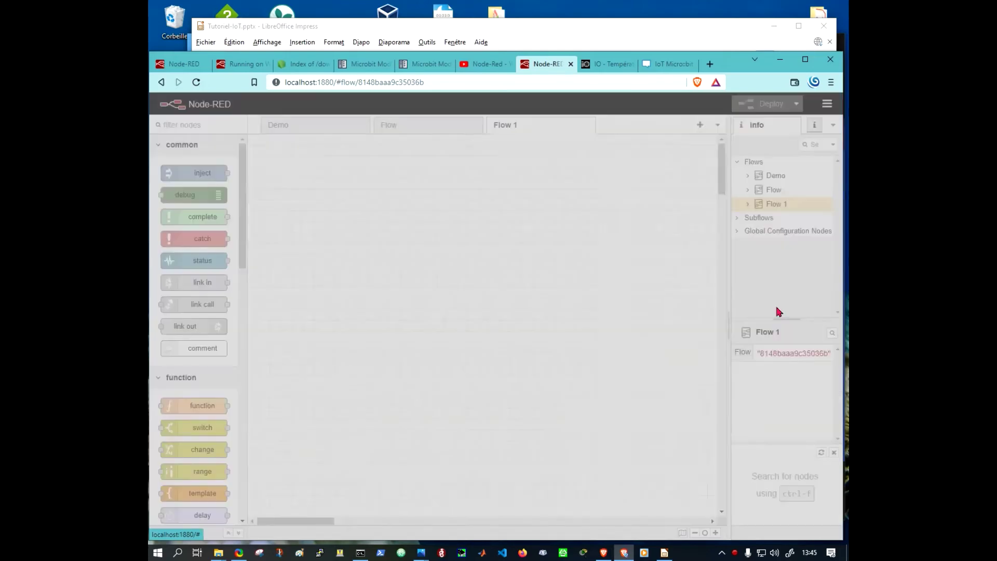
pyautogui.click(560, 175)
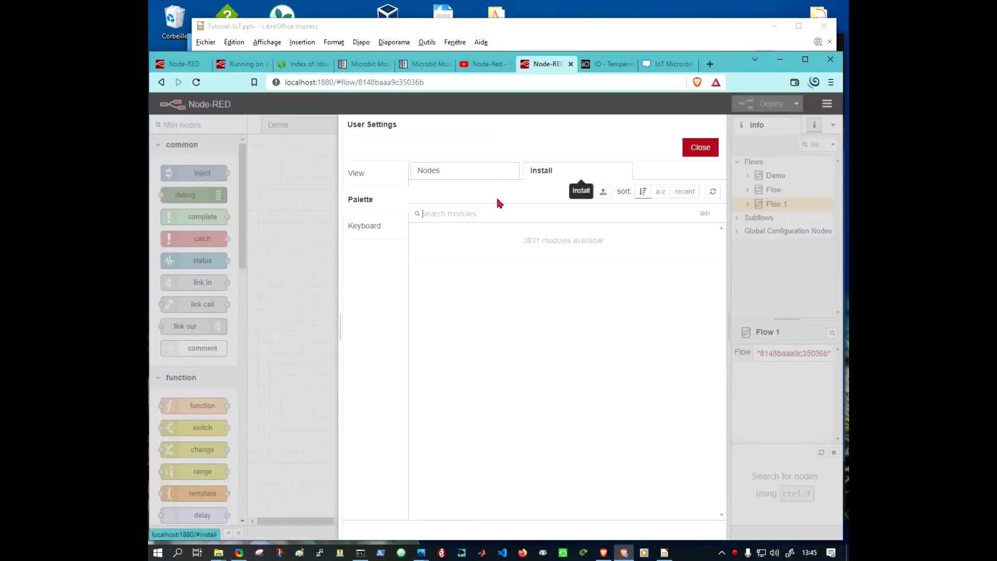
pyautogui.write('se')
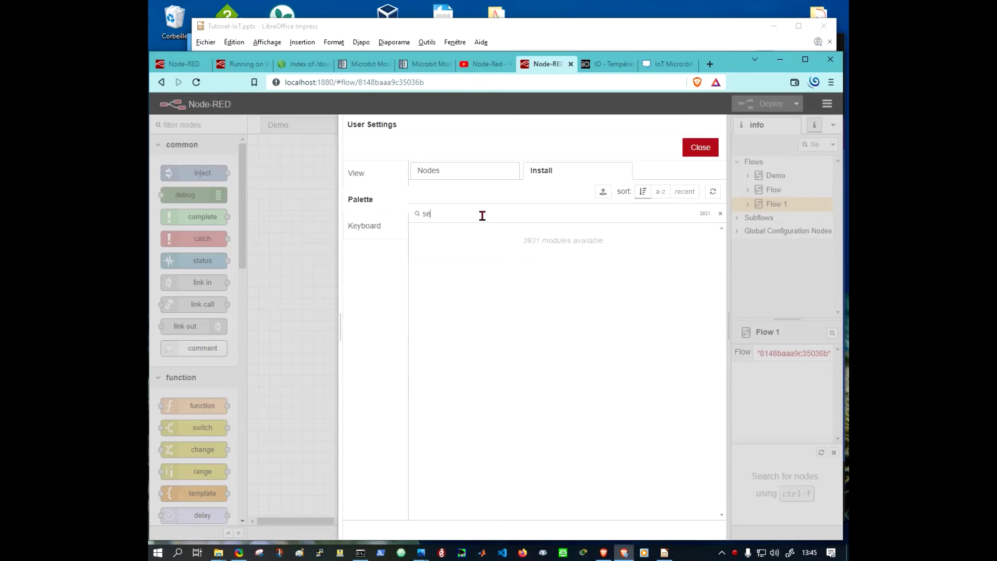
pyautogui.write('rial')
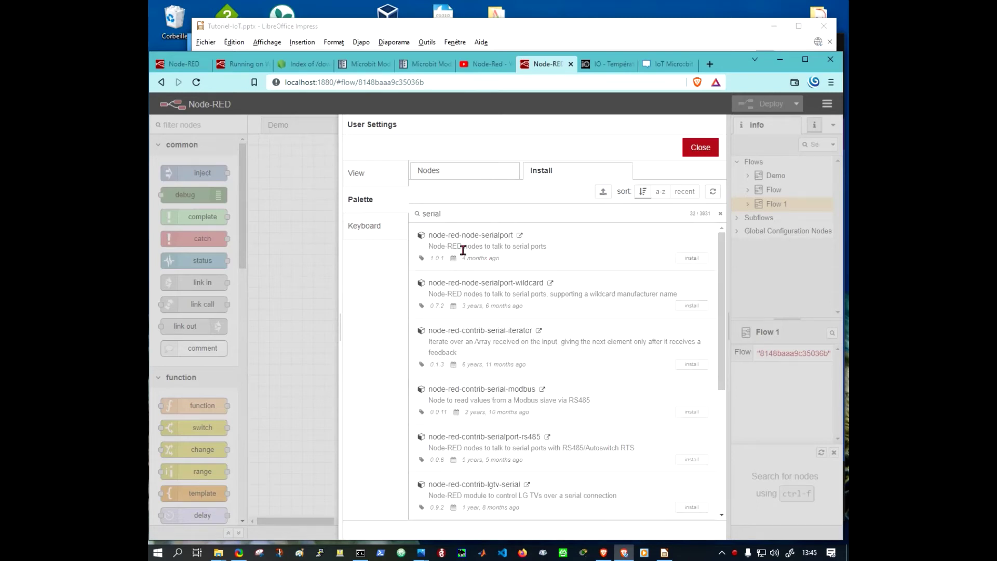
# Install the node-red-node-serialport module and close the user settings
pyautogui.moveTo(429, 237); pyautogui.dragTo(538, 244)
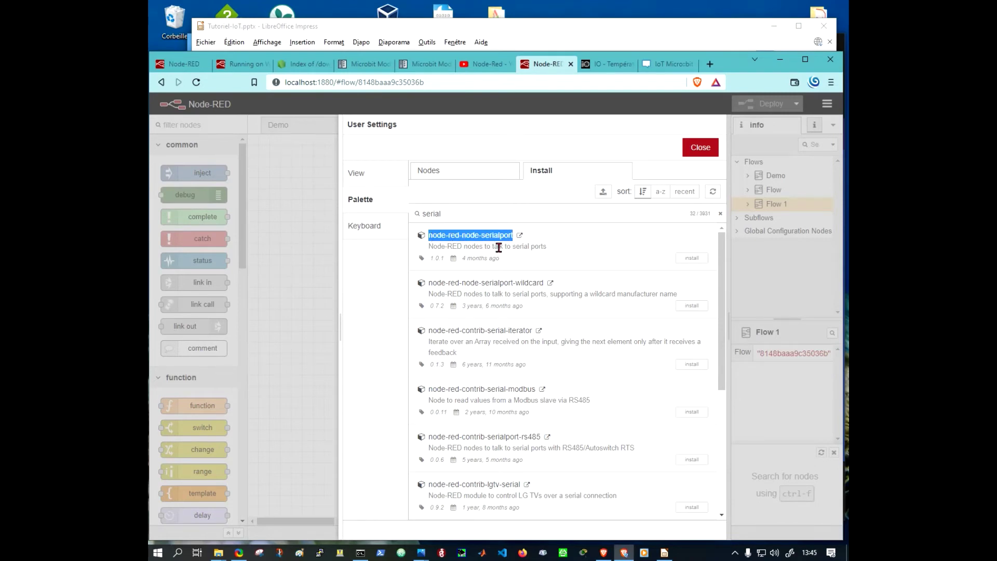
pyautogui.click(692, 258)
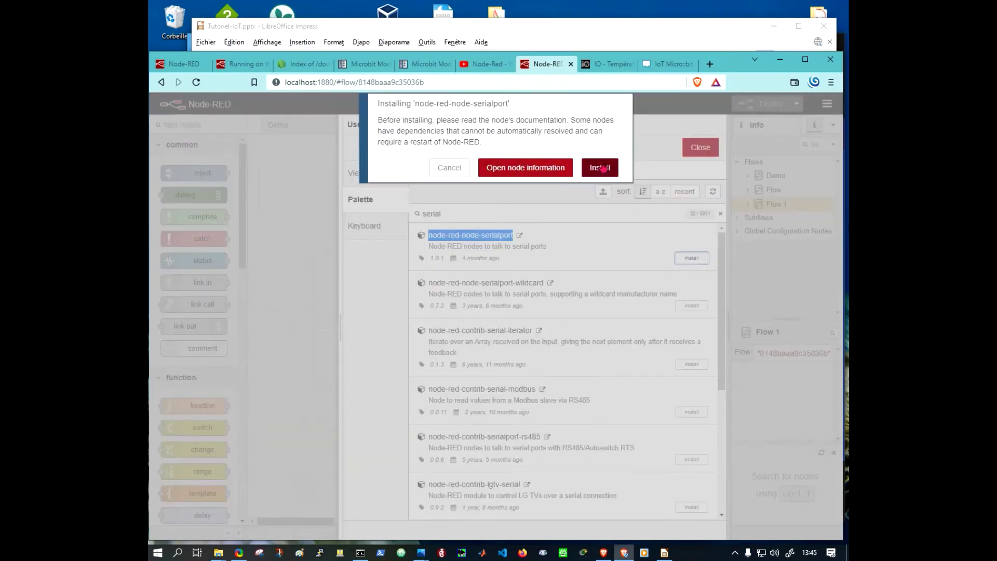
pyautogui.click(601, 170)
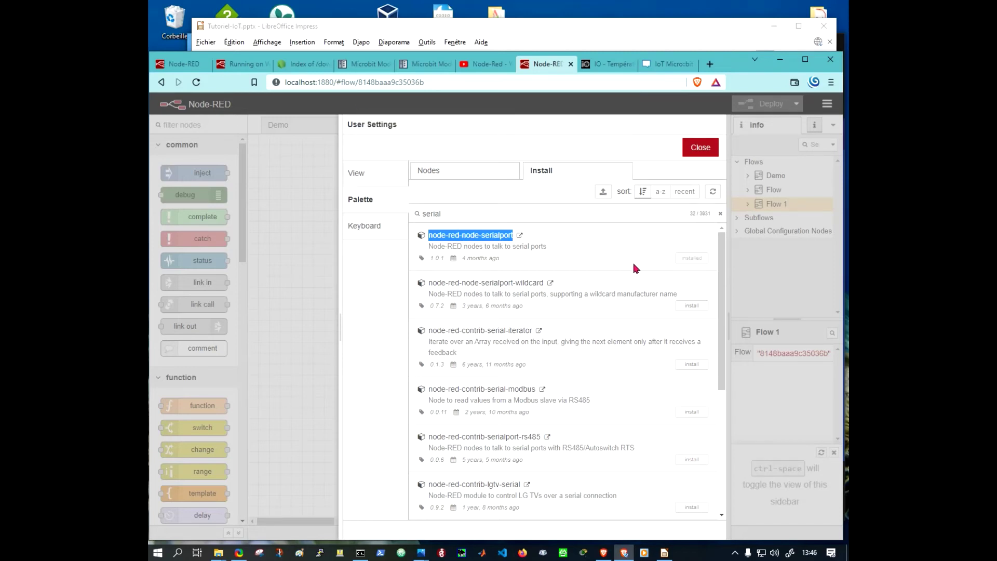
pyautogui.click(699, 146)
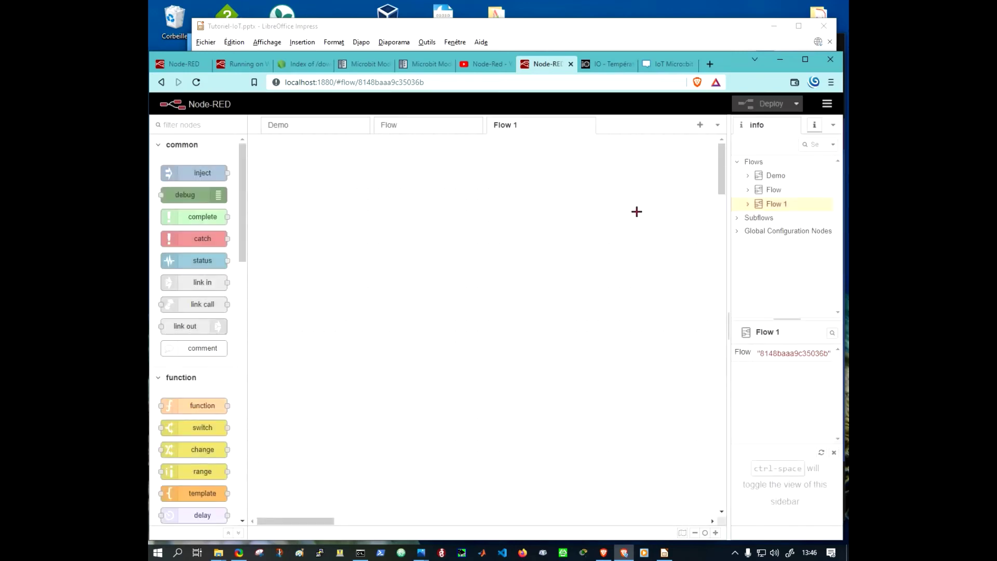
# Add a serial in node from the network category to the empty Flow 1 canvas
pyautogui.scroll(-5, 207, 313)
pyautogui.scroll(-8, 207, 314)
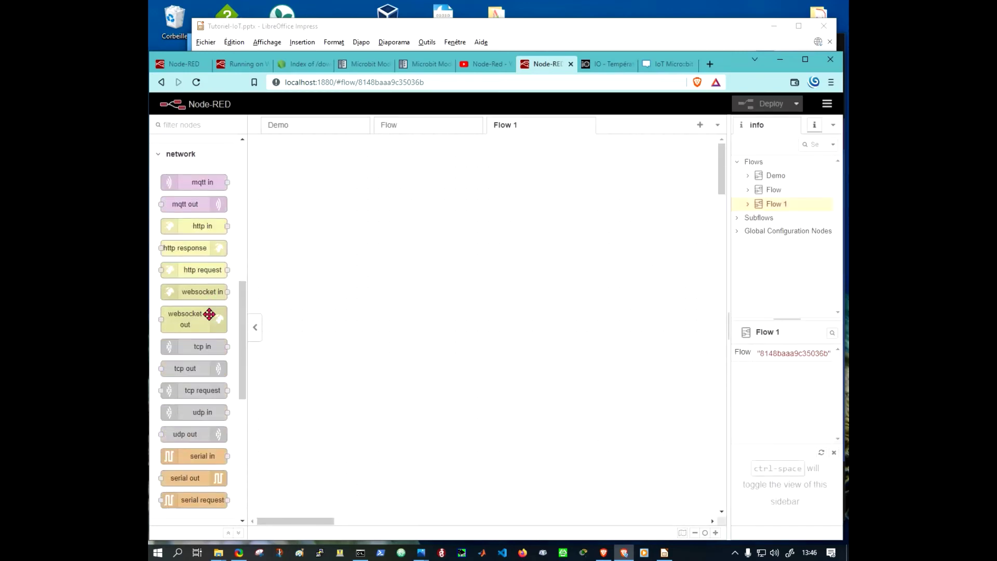
pyautogui.scroll(5, 209, 318)
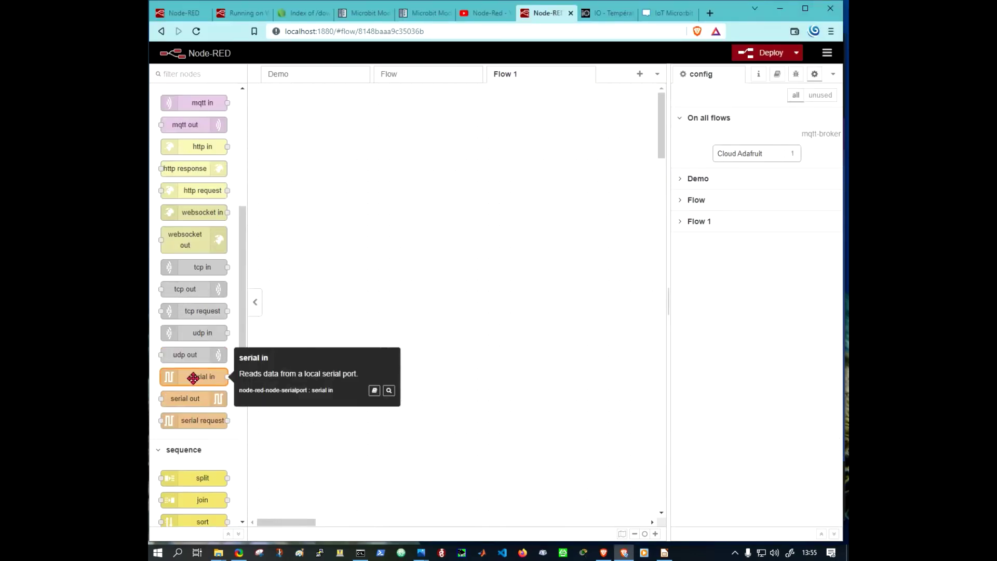
pyautogui.moveTo(193, 378); pyautogui.dragTo(318, 172)
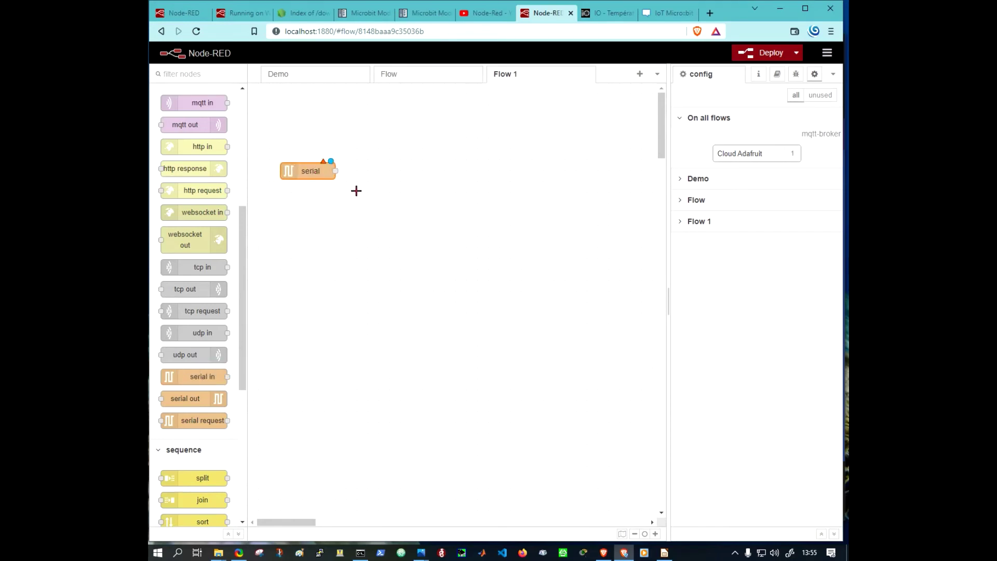
# Add a new serial port configuration to the serial in node, using COM3 at 9600 baud
pyautogui.doubleClick(316, 176)
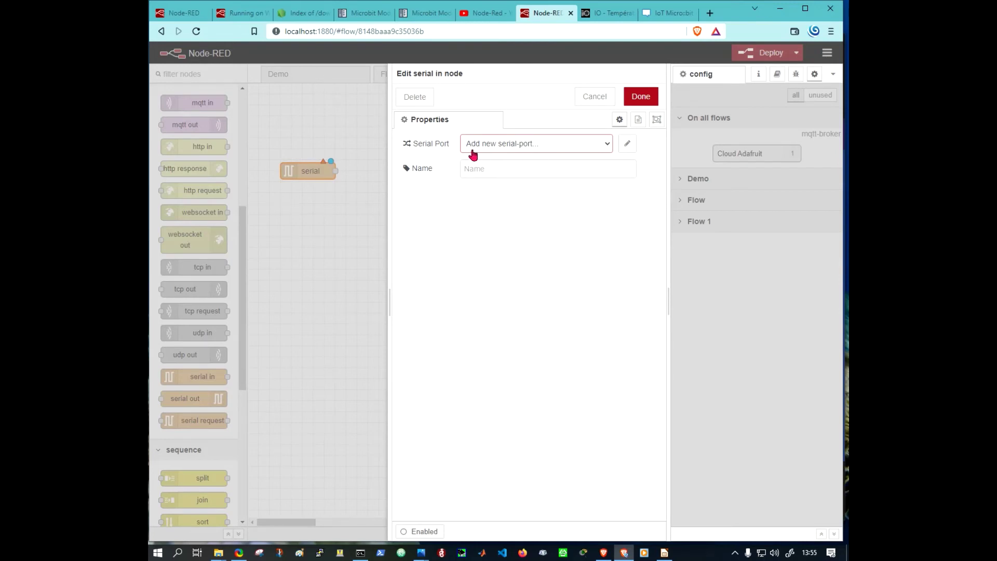
pyautogui.click(537, 145)
pyautogui.click(538, 145)
pyautogui.click(627, 144)
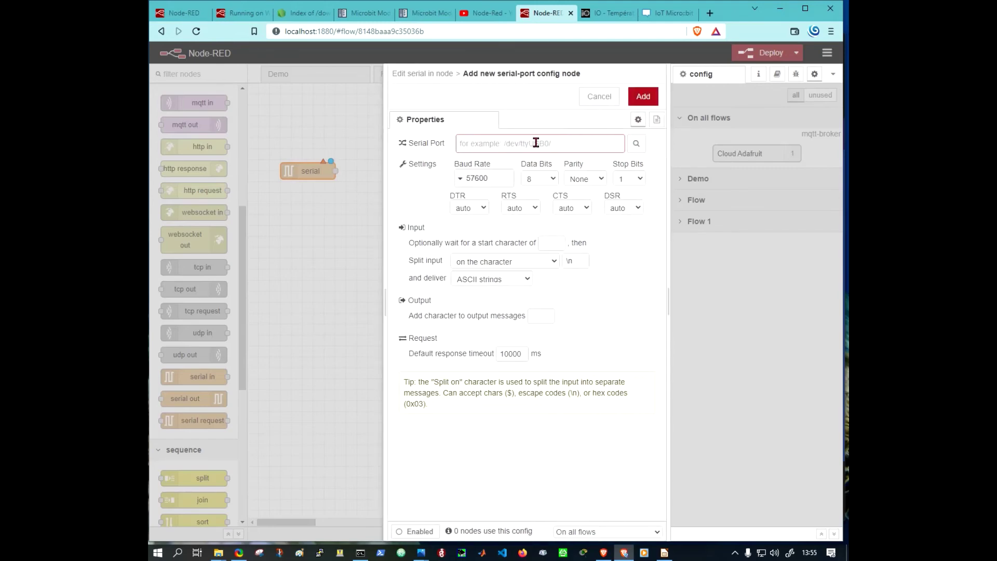
pyautogui.write('COM3')
pyautogui.click(492, 180)
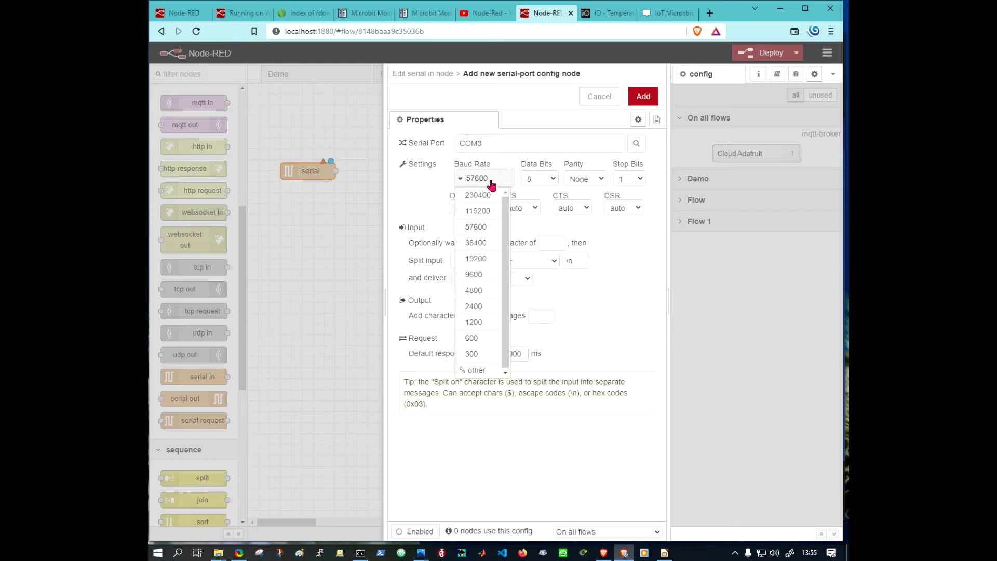
pyautogui.click(478, 275)
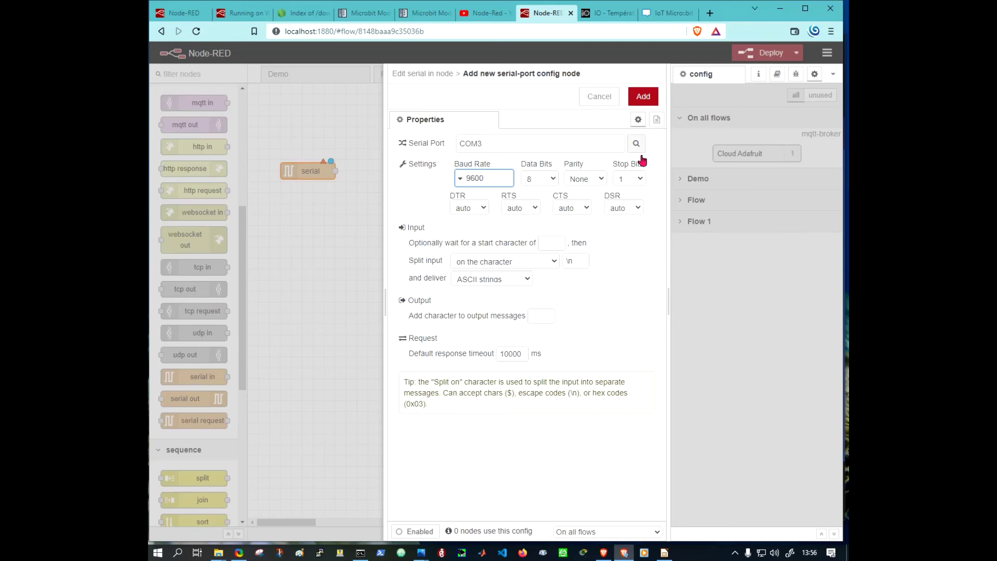
pyautogui.click(642, 95)
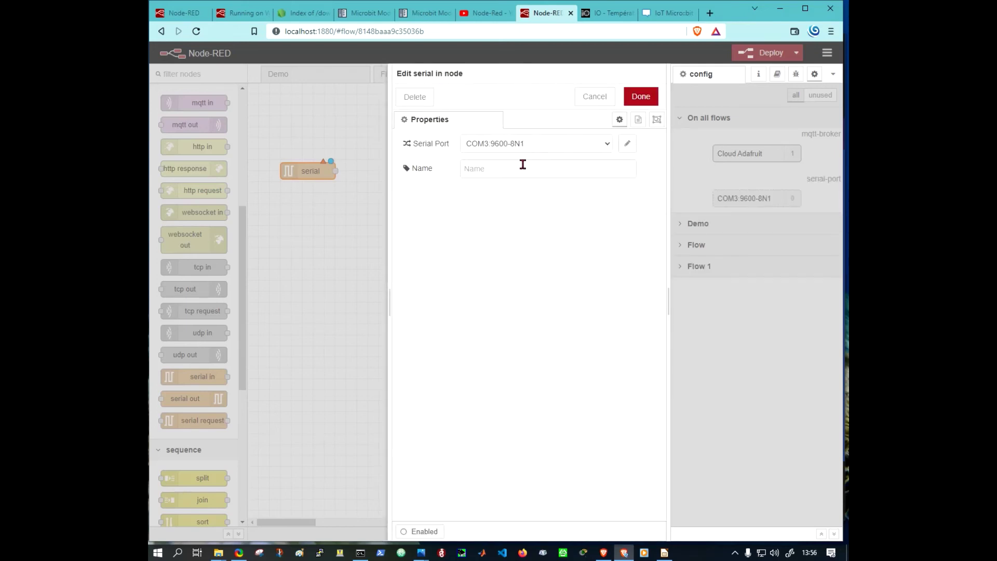
# Name the serial in node "COM Microbit" and save its properties
pyautogui.click(522, 166)
pyautogui.write('C')
pyautogui.press('BackSpace')
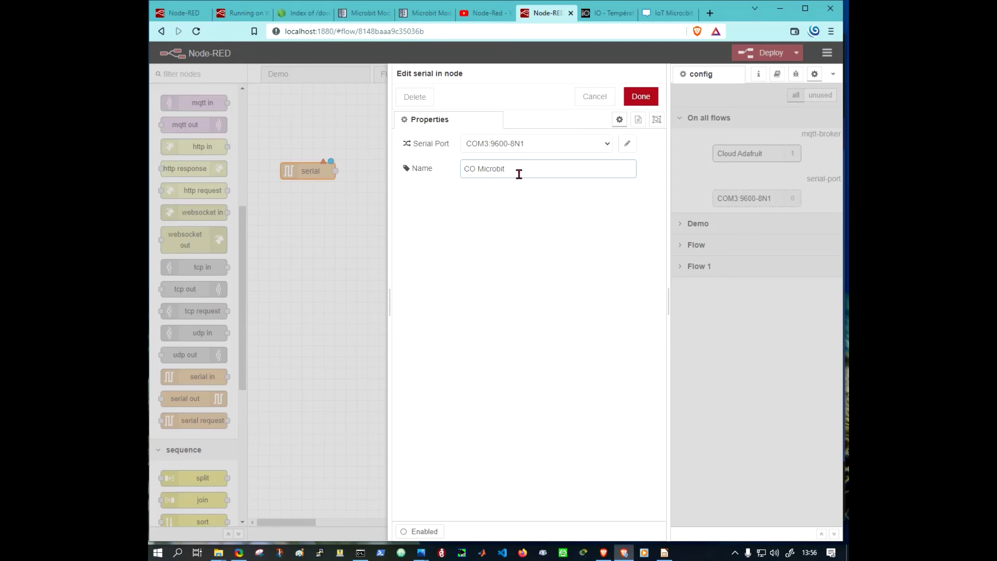
pyautogui.write('M')
pyautogui.click(639, 98)
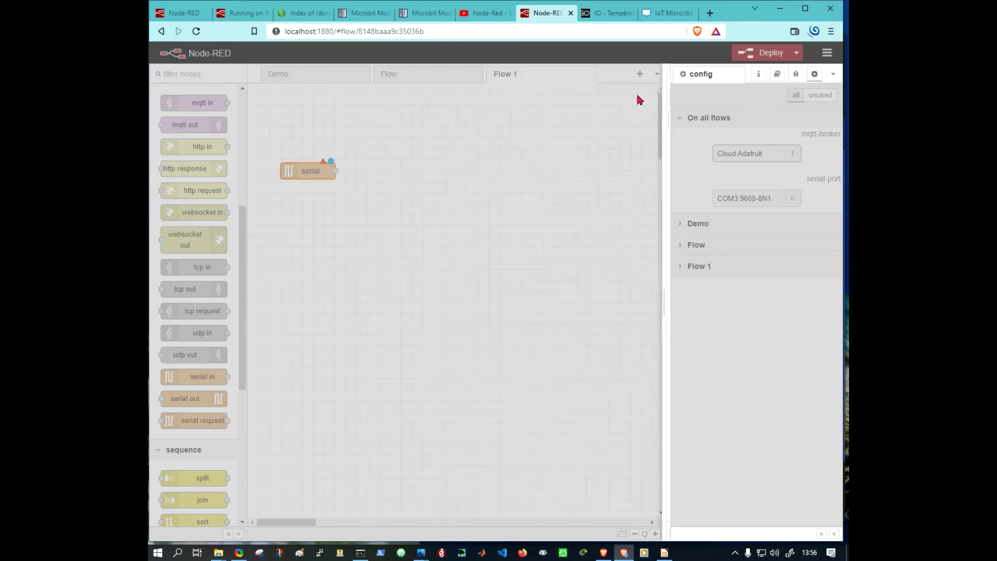
# Add a debug node wired to the output of COM Microbit and deploy the flow
pyautogui.scroll(5, 245, 140)
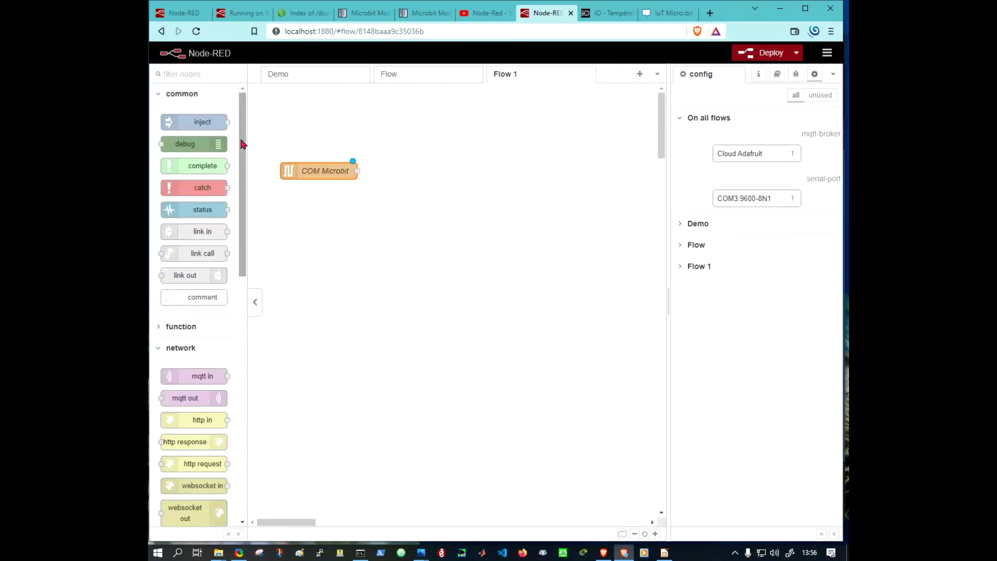
pyautogui.moveTo(196, 140); pyautogui.dragTo(451, 141)
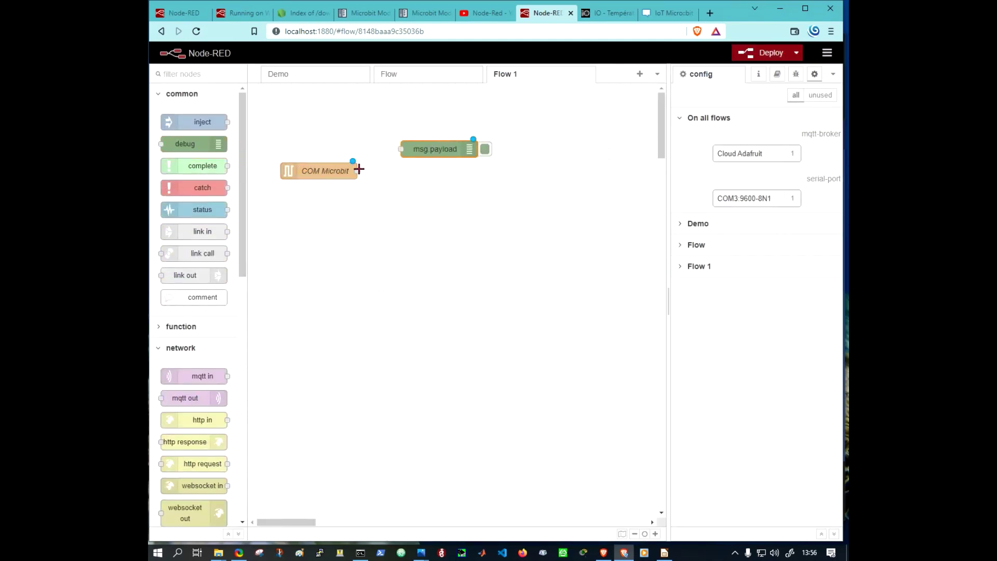
pyautogui.moveTo(357, 171); pyautogui.dragTo(401, 149)
pyautogui.click(764, 53)
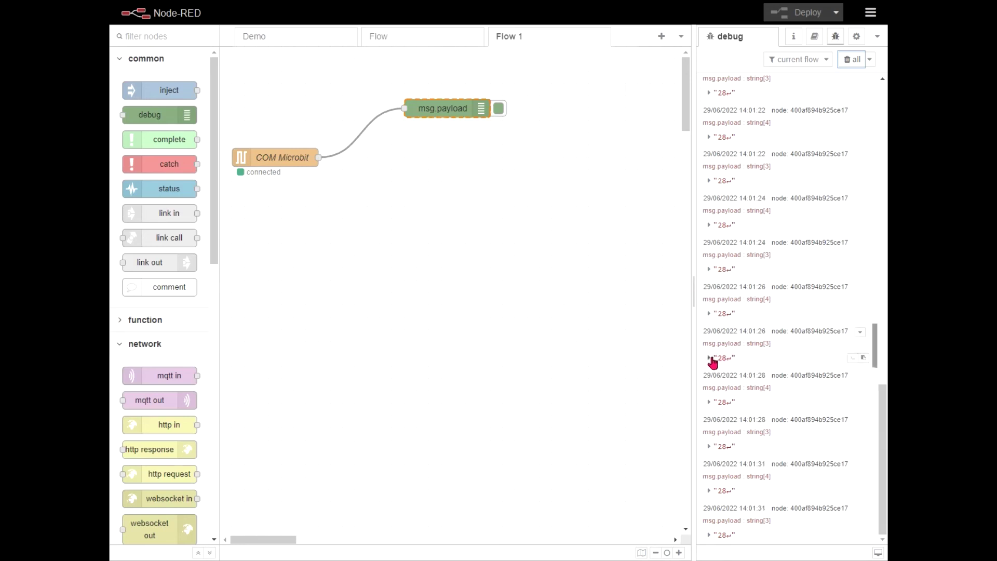
# Set the debug node's output to the complete msg object and redeploy the flow
pyautogui.doubleClick(446, 110)
pyautogui.click(470, 115)
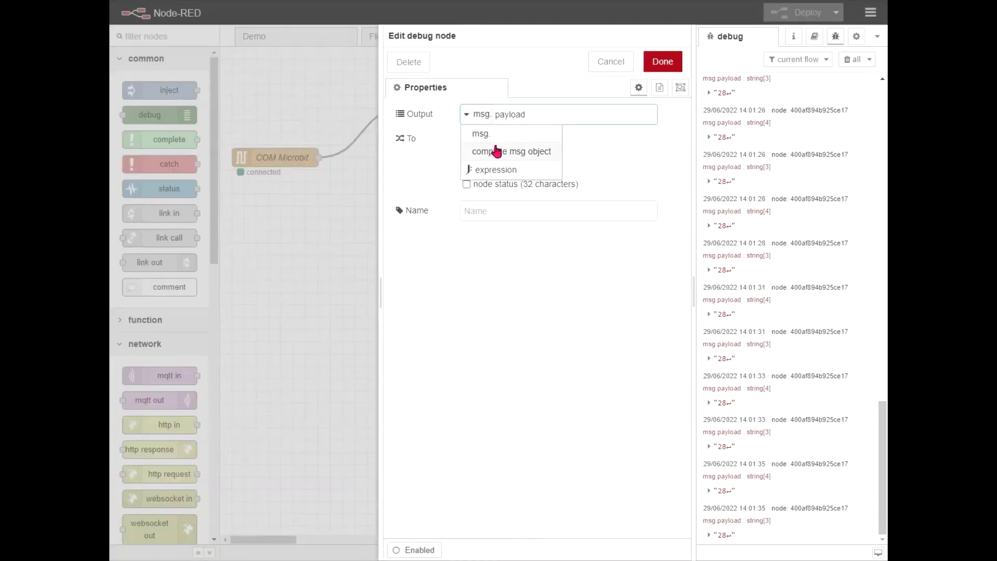
pyautogui.click(497, 150)
pyautogui.click(663, 61)
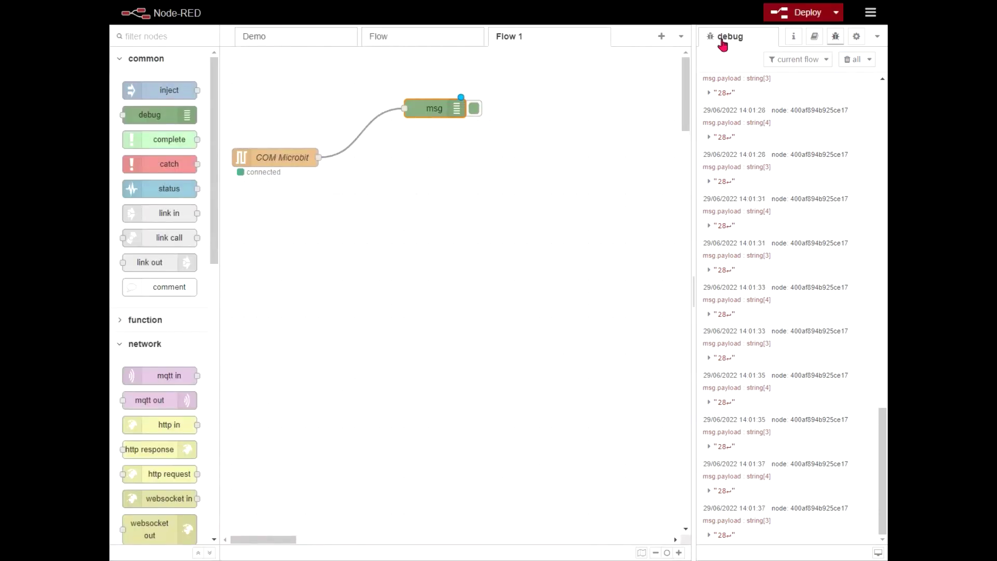
pyautogui.click(785, 15)
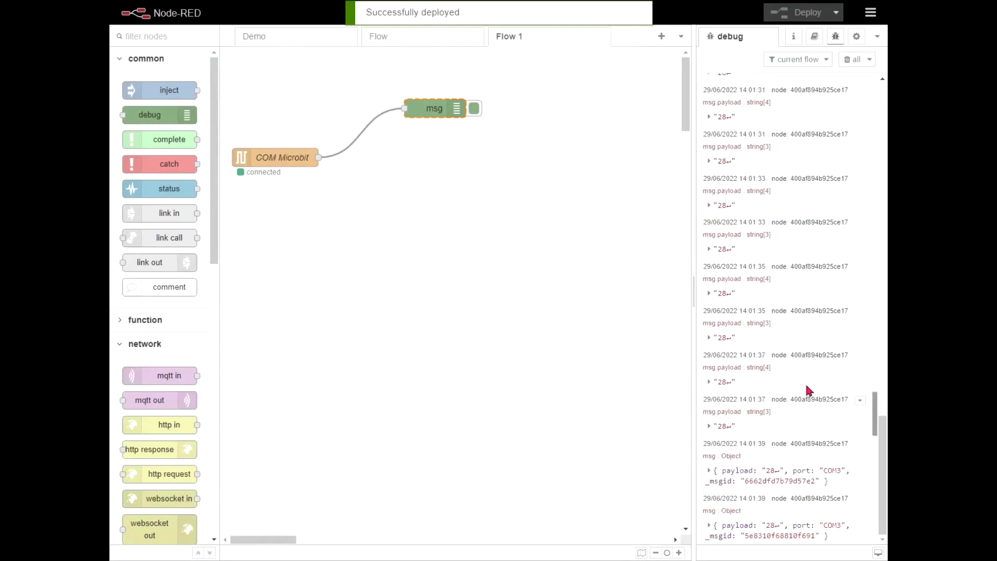
# Clear all debug messages and expand a newly received msg object to examine its properties
pyautogui.click(856, 60)
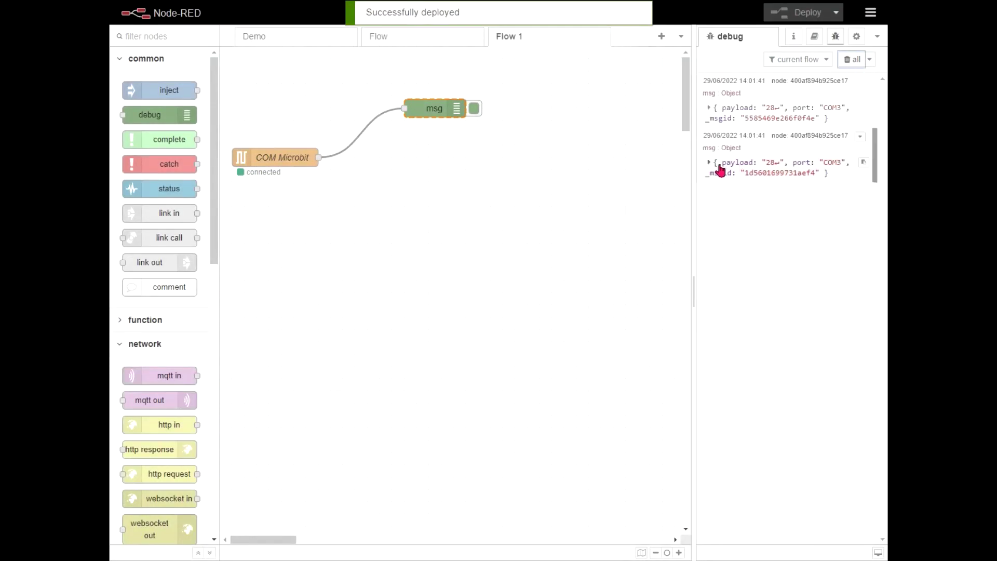
pyautogui.click(709, 165)
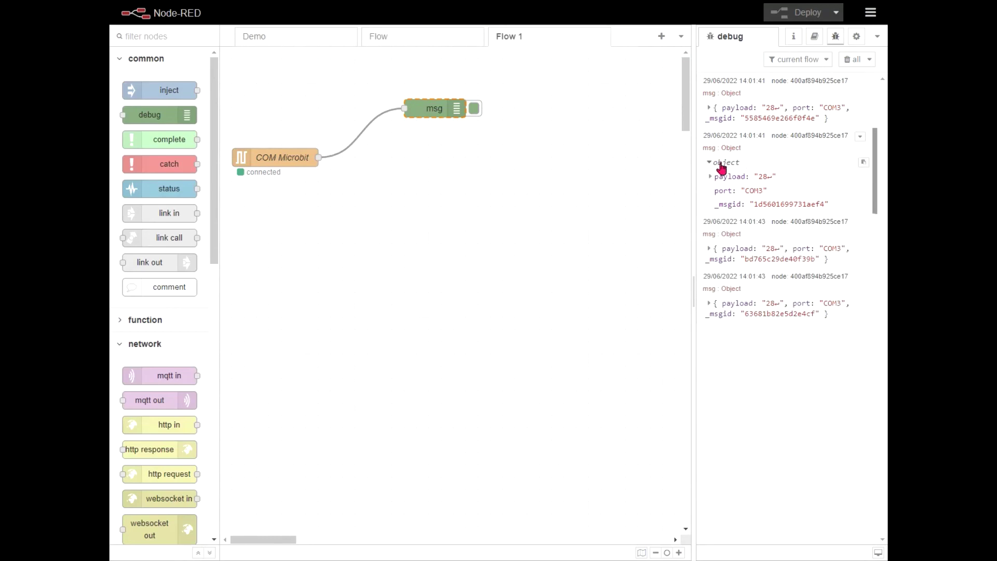